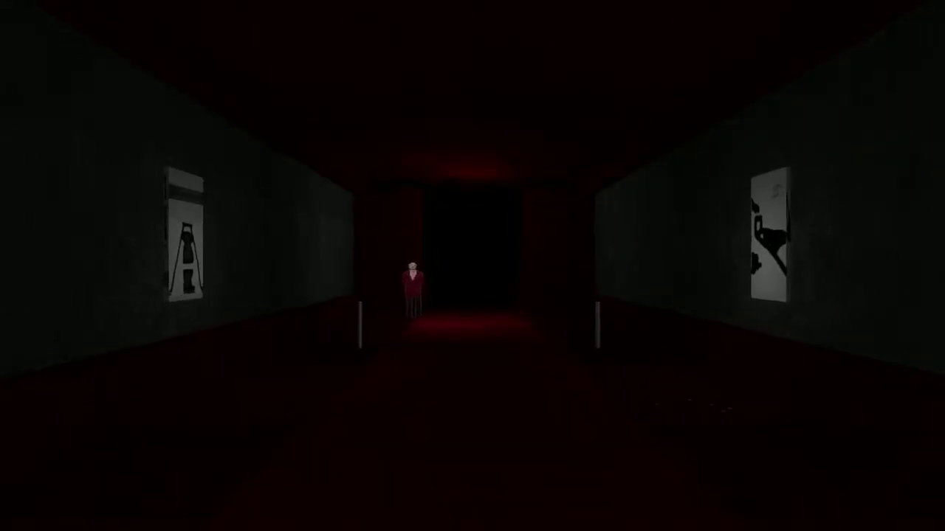
{"action": "key", "text": "w"}
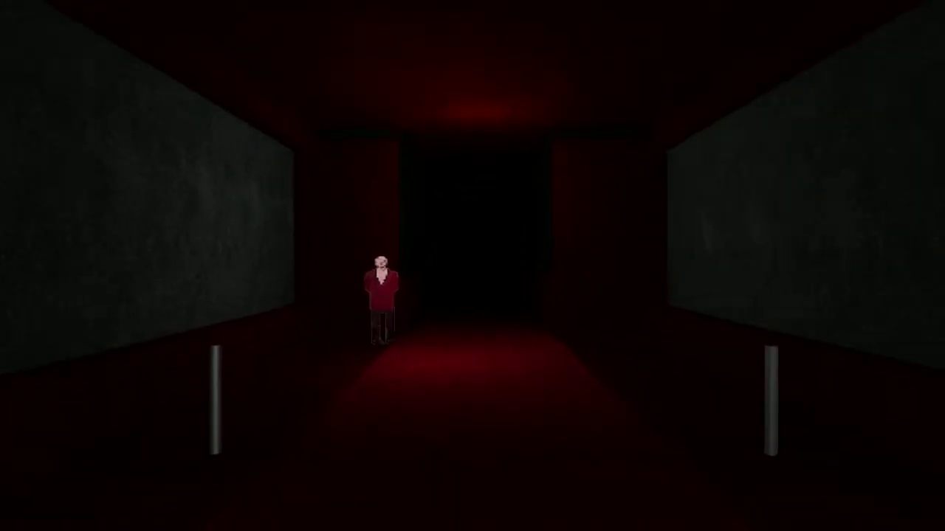
{"action": "key", "text": "w"}
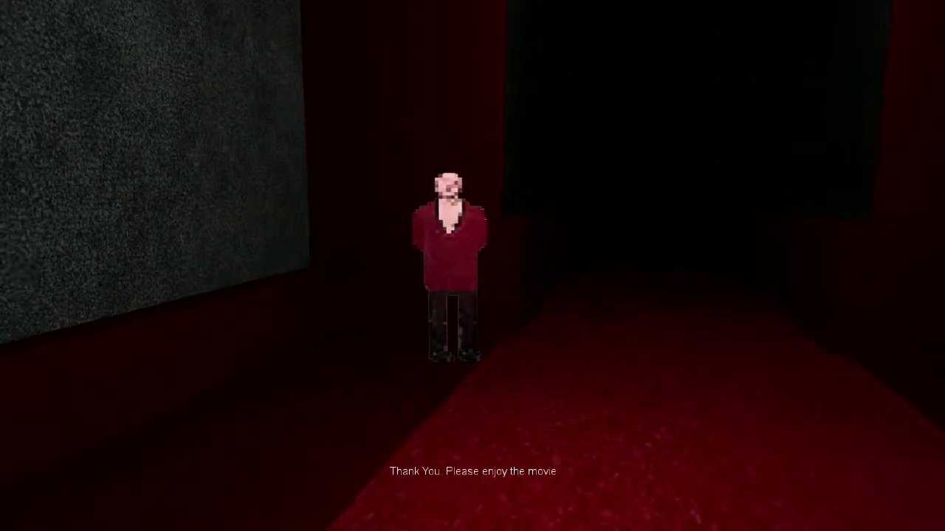
{"action": "key", "text": "w"}
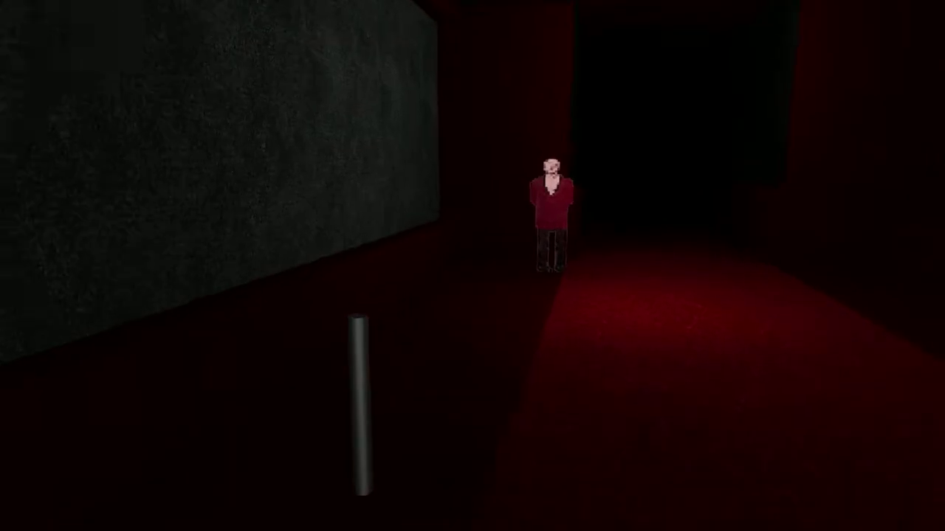
{"action": "key", "text": "w"}
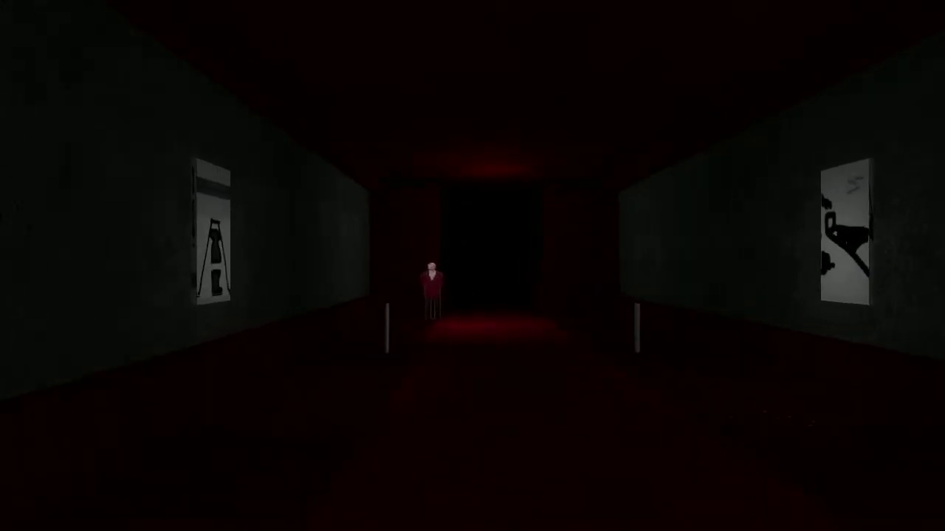
{"action": "key", "text": "w"}
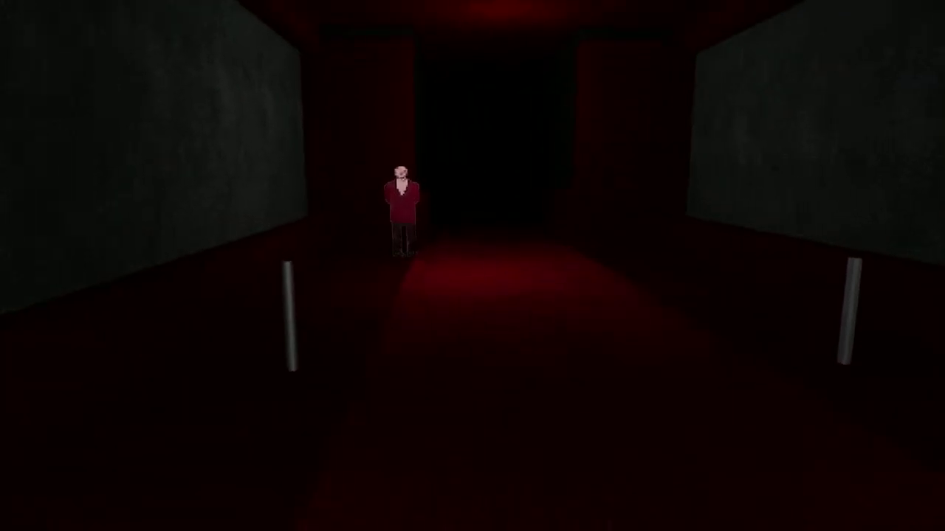
{"action": "key", "text": "w"}
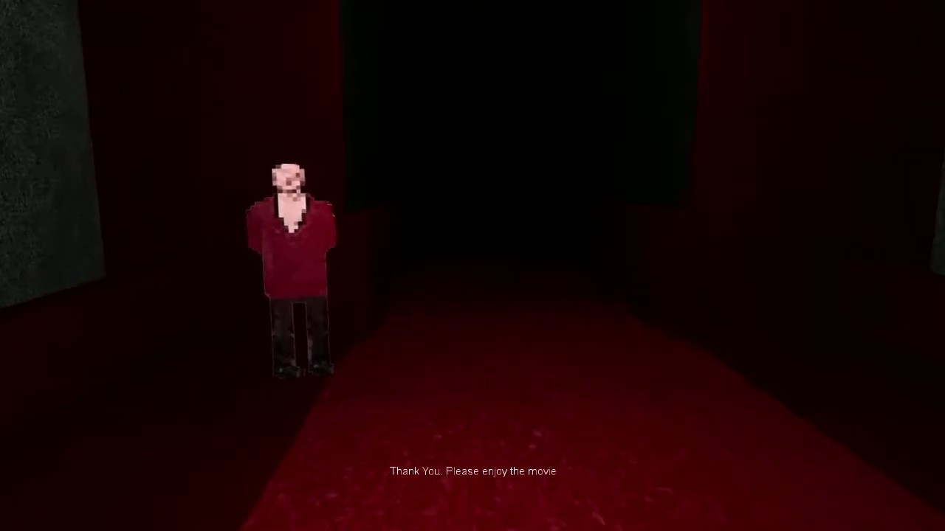